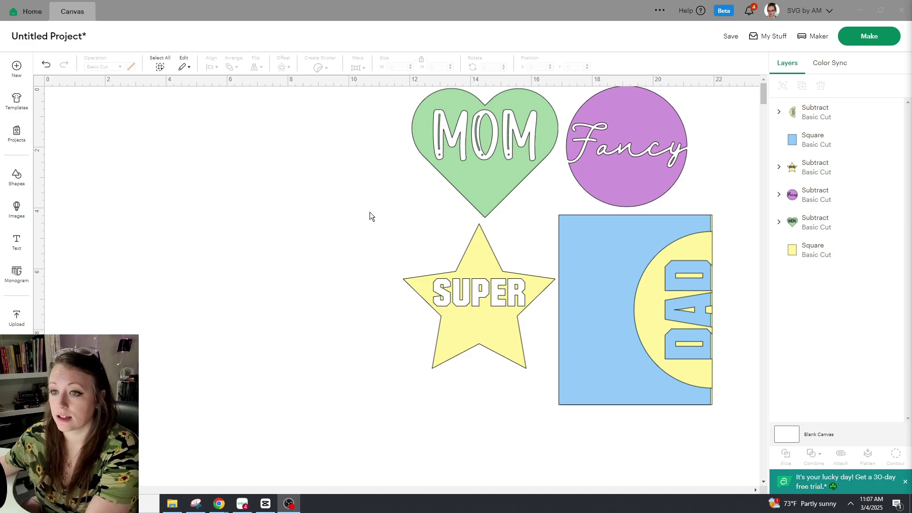
Step: Bring the Cricut Design Space window to the front
{"action": "left_click", "coordinate": [63, 87]}
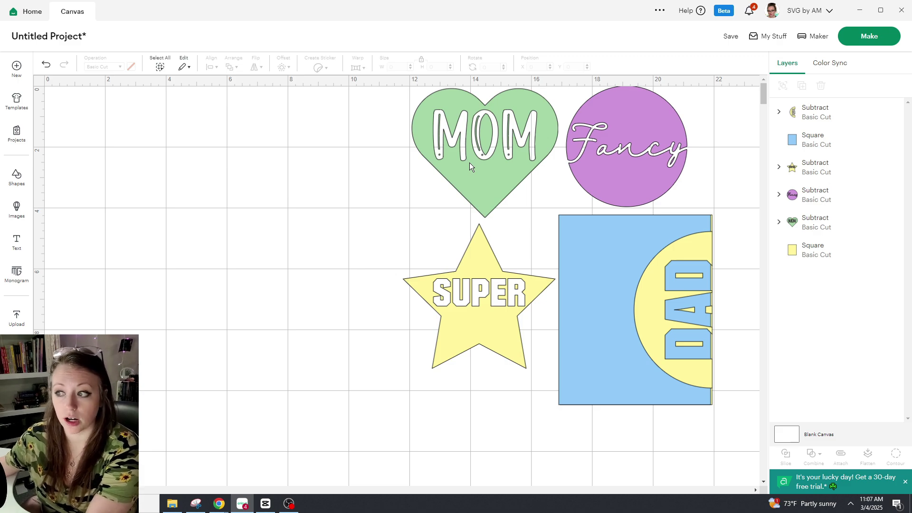
Step: Hide the DAD, SUPER star, Fancy circle, MOM heart and square layers, and use a finer grid
{"action": "left_click", "coordinate": [879, 112]}
{"action": "left_click", "coordinate": [880, 140]}
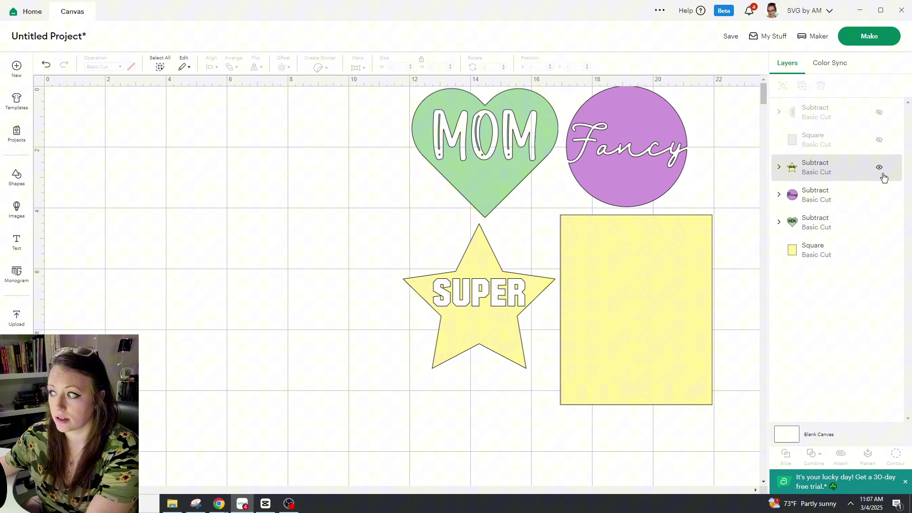
{"action": "left_click", "coordinate": [884, 178]}
{"action": "left_click", "coordinate": [880, 168]}
{"action": "left_click", "coordinate": [879, 194]}
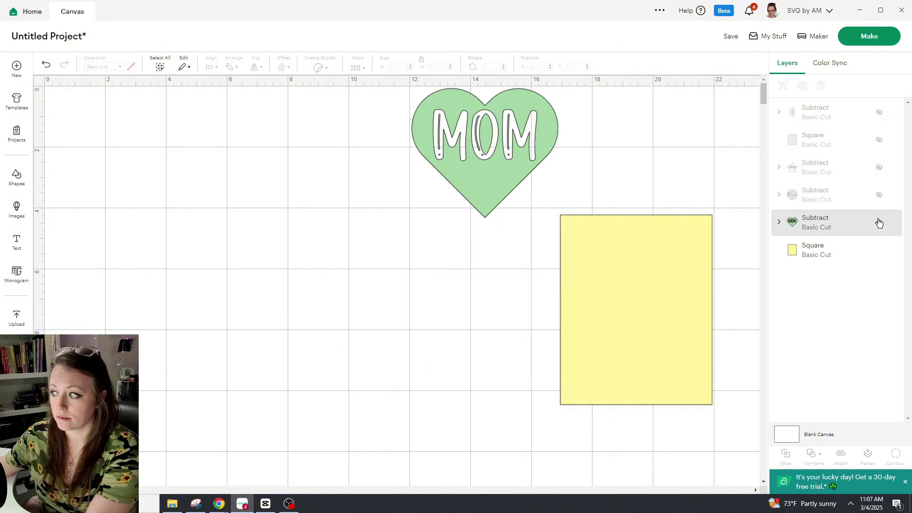
{"action": "left_click", "coordinate": [880, 222]}
{"action": "left_click", "coordinate": [880, 250]}
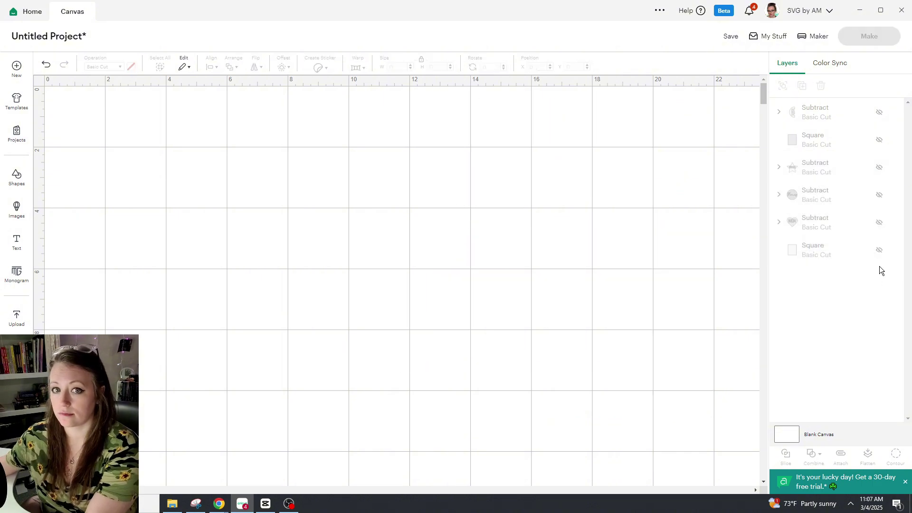
{"action": "left_click", "coordinate": [38, 83]}
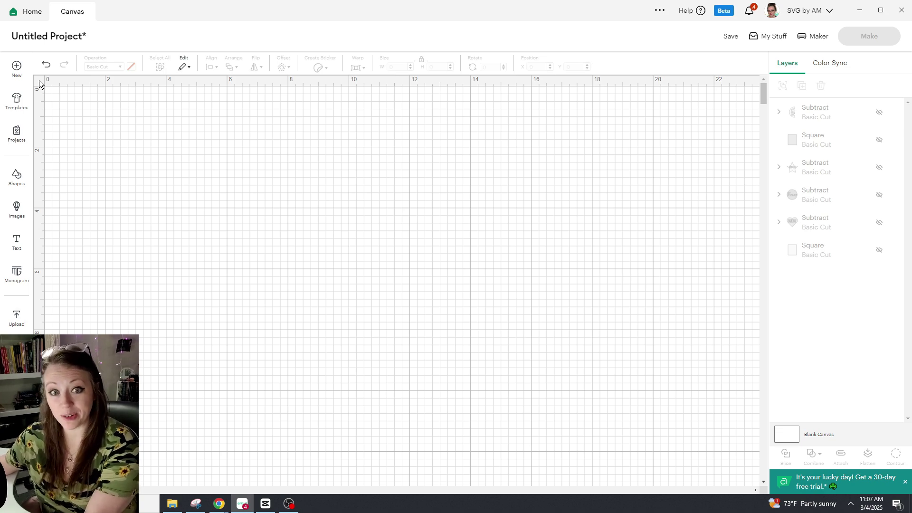
Step: Open the Shapes library and browse its free and subscription shapes
{"action": "left_click", "coordinate": [17, 317]}
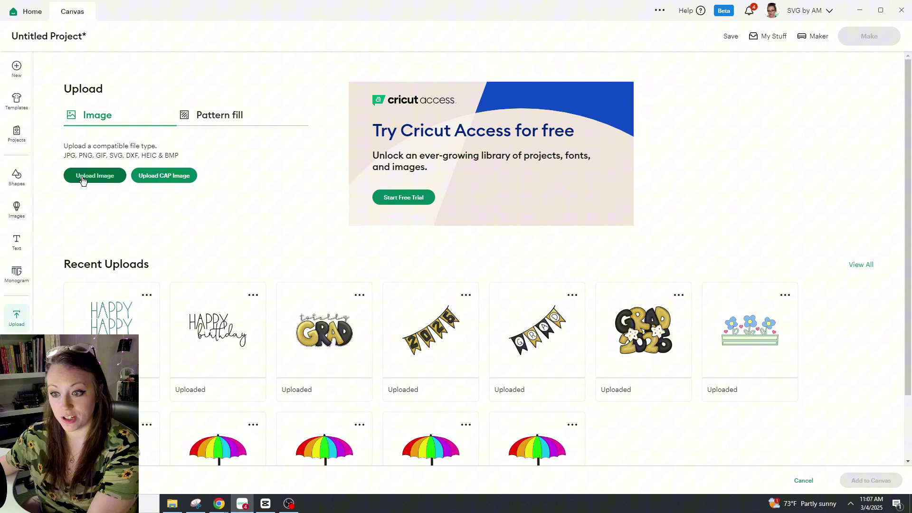
{"action": "left_click", "coordinate": [23, 183]}
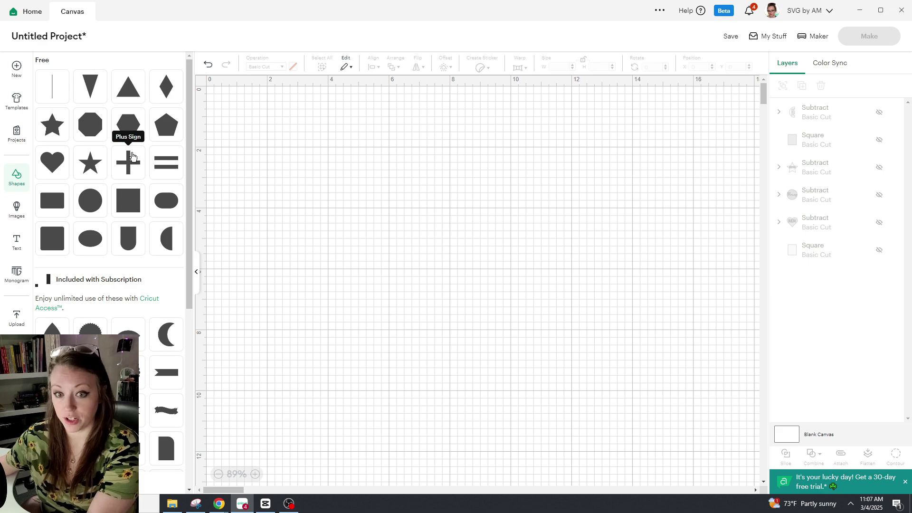
{"action": "scroll", "coordinate": [132, 156], "scroll_direction": "down", "scroll_amount": 3}
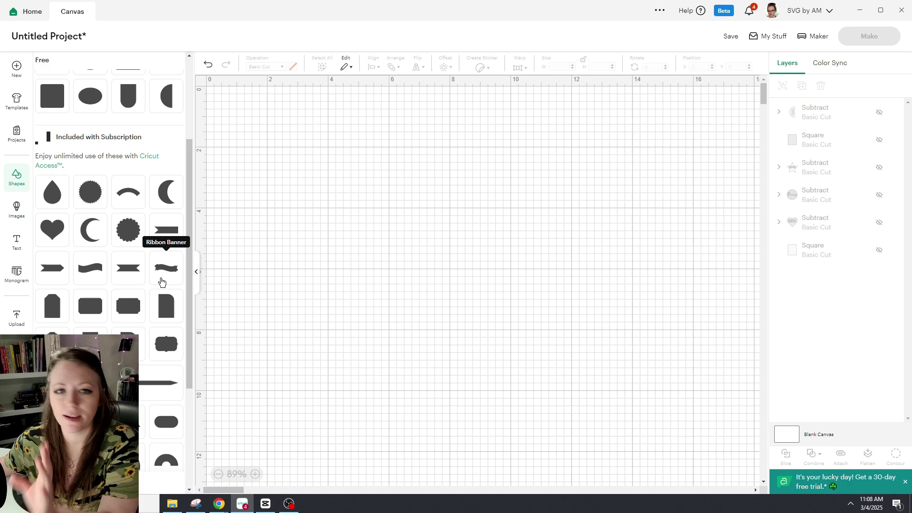
{"action": "scroll", "coordinate": [162, 280], "scroll_direction": "up", "scroll_amount": 3}
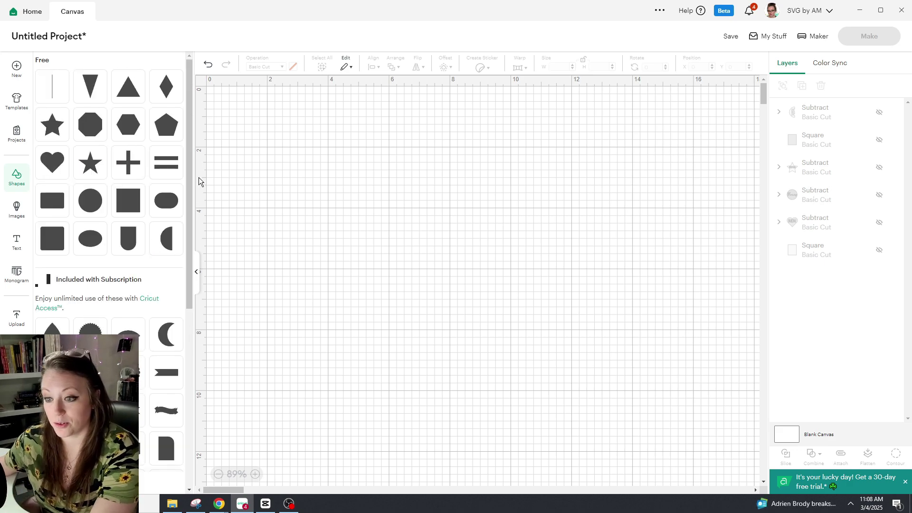
Step: Add an enlarged heart near the canvas top and a Cricut Sans text reading 'mom'
{"action": "left_click", "coordinate": [60, 167]}
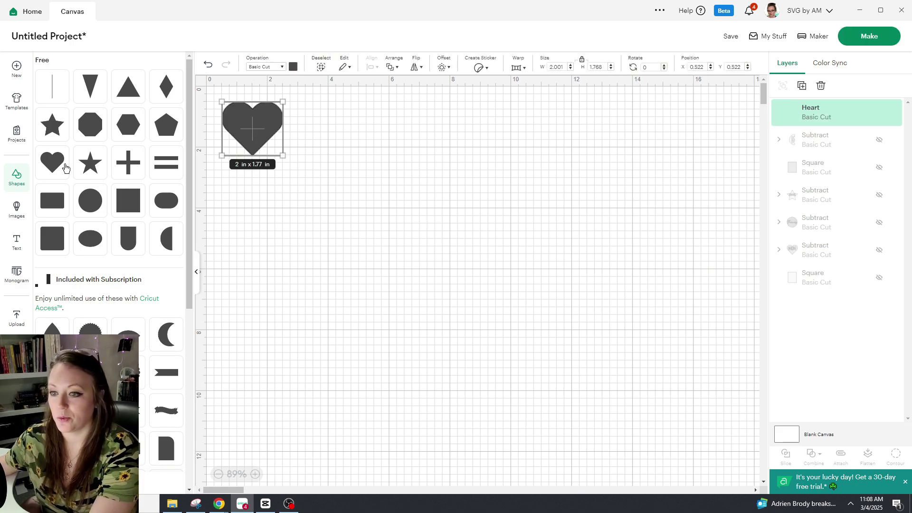
{"action": "left_click_drag", "start_coordinate": [270, 131], "coordinate": [621, 249]}
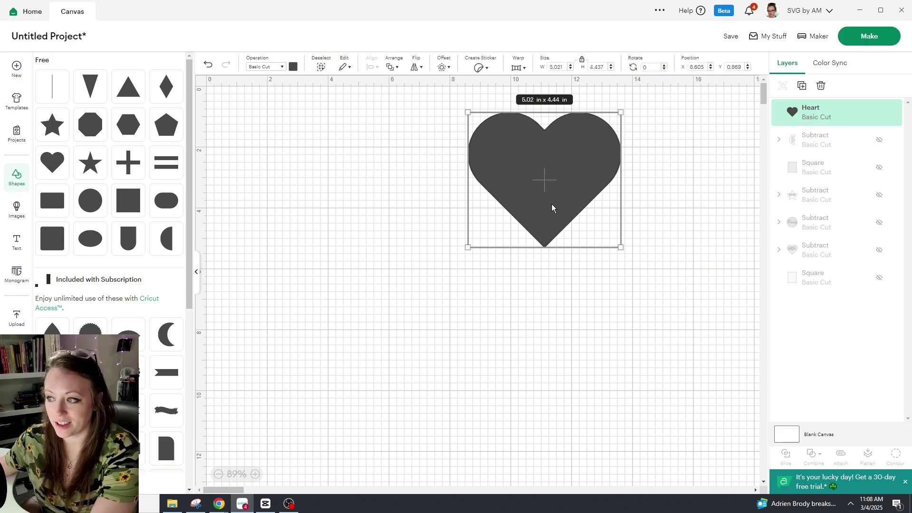
{"action": "left_click", "coordinate": [198, 282]}
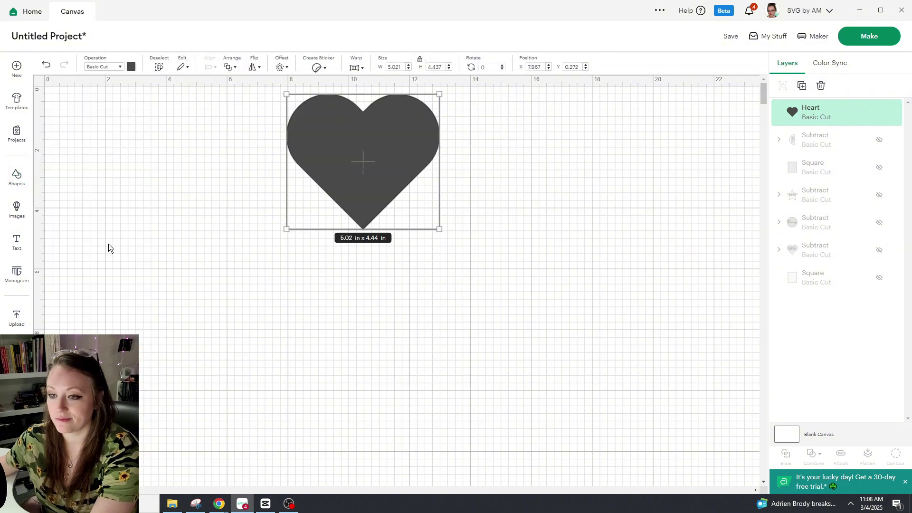
{"action": "left_click", "coordinate": [18, 245]}
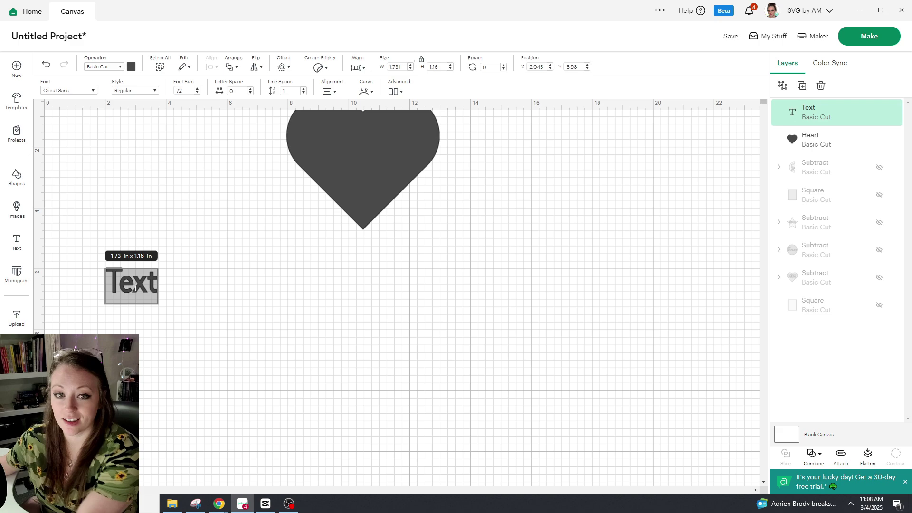
{"action": "type", "text": "mom"}
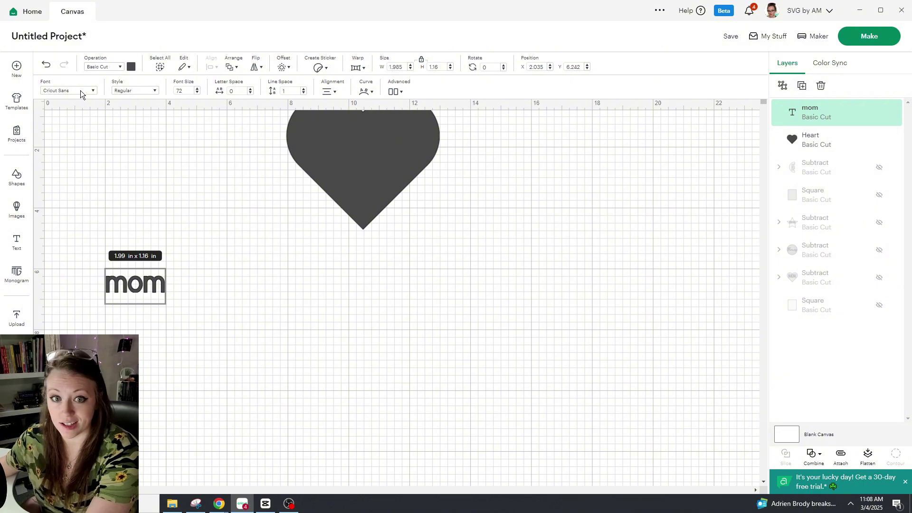
Step: Set the 'mom' text in the Allura system font, about 2.71 x 0.55 in
{"action": "left_click", "coordinate": [80, 90]}
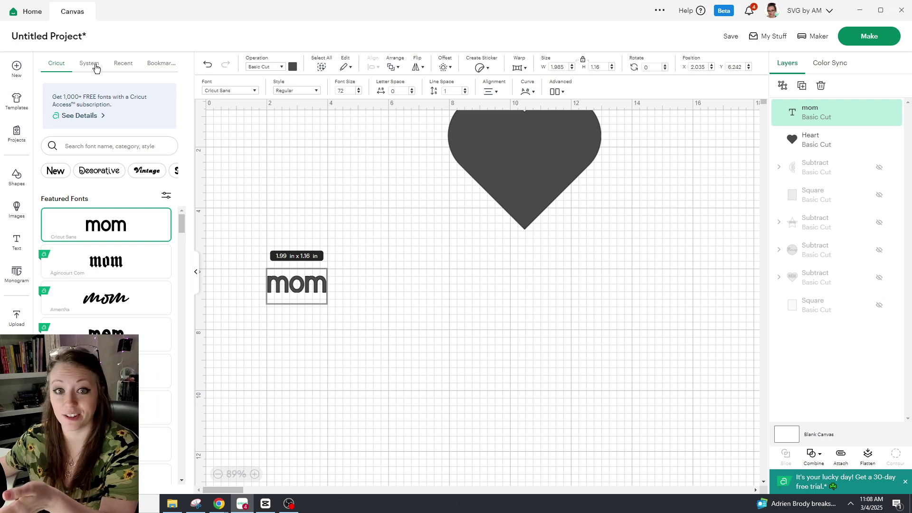
{"action": "left_click", "coordinate": [90, 63]}
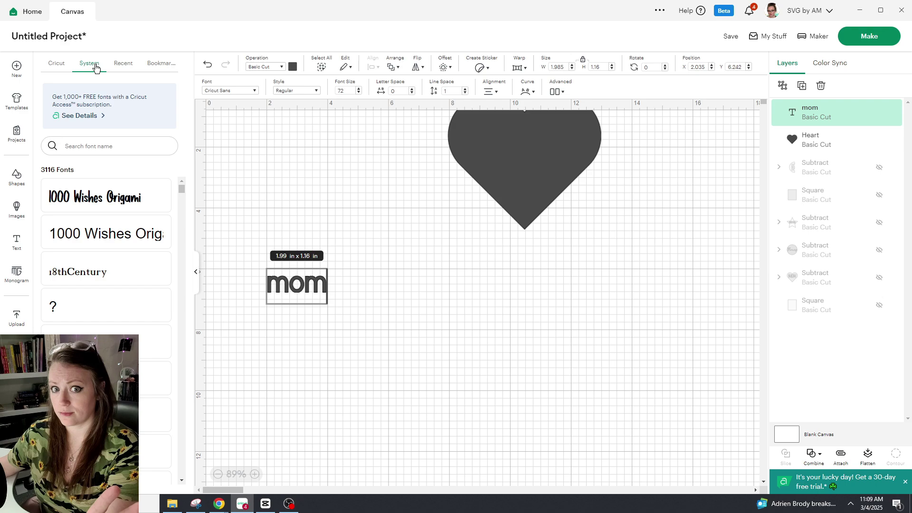
{"action": "scroll", "coordinate": [142, 306], "scroll_direction": "down", "scroll_amount": 1}
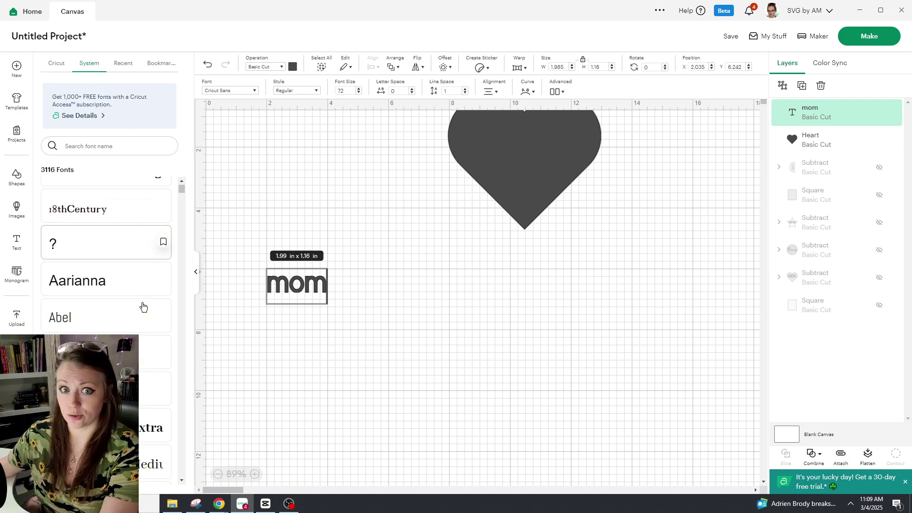
{"action": "scroll", "coordinate": [142, 307], "scroll_direction": "down", "scroll_amount": 10}
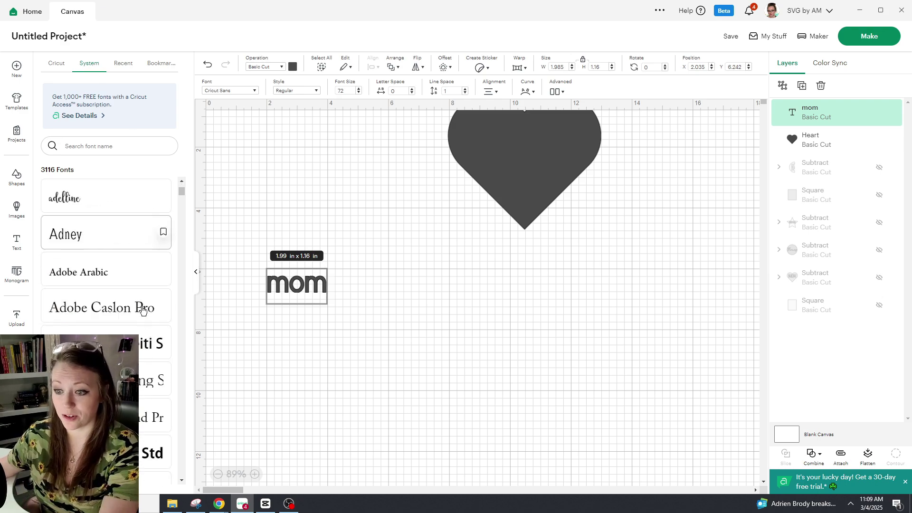
{"action": "scroll", "coordinate": [143, 309], "scroll_direction": "down", "scroll_amount": 12}
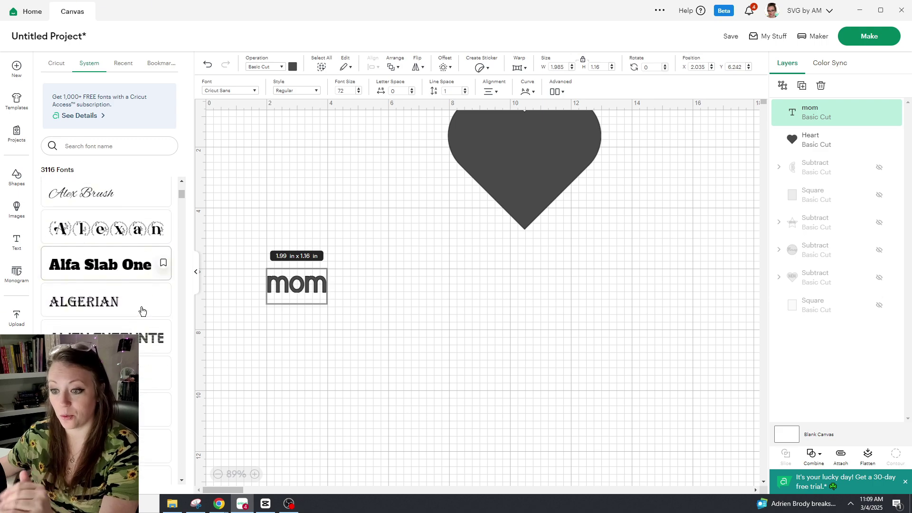
{"action": "scroll", "coordinate": [141, 311], "scroll_direction": "down", "scroll_amount": 5}
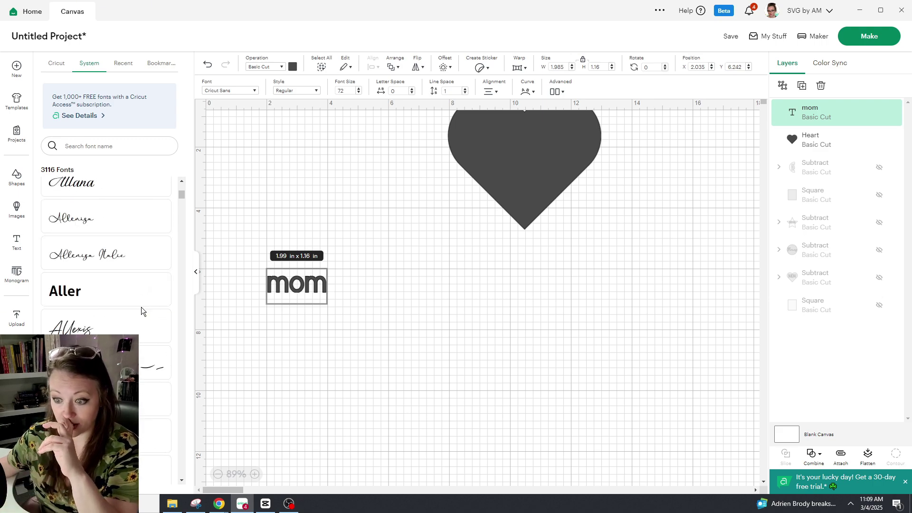
{"action": "scroll", "coordinate": [141, 311], "scroll_direction": "down", "scroll_amount": 5}
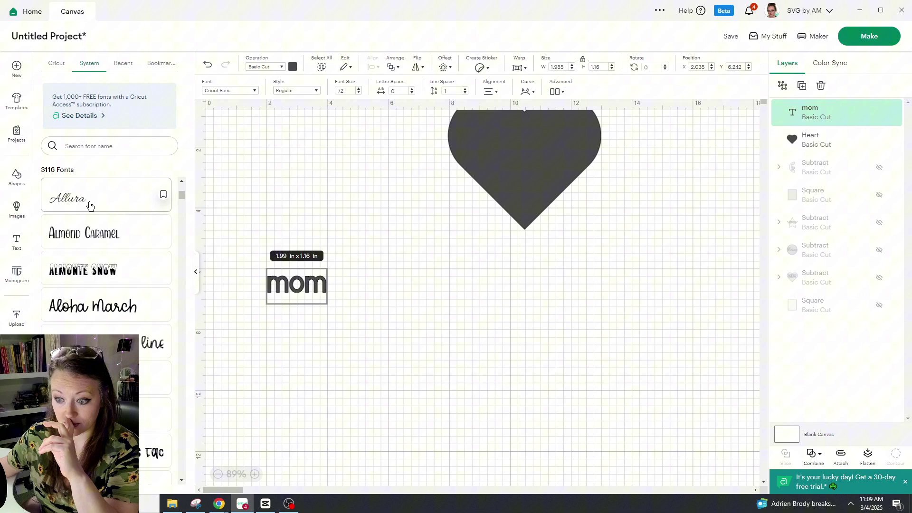
{"action": "left_click", "coordinate": [90, 205]}
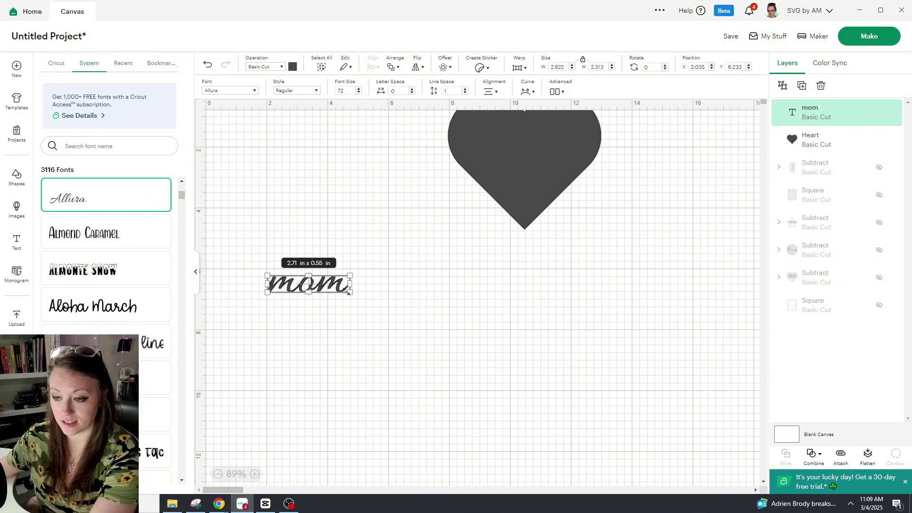
Step: Place the 'mom' text over the heart and hide the canvas grid lines
{"action": "left_click", "coordinate": [197, 272]}
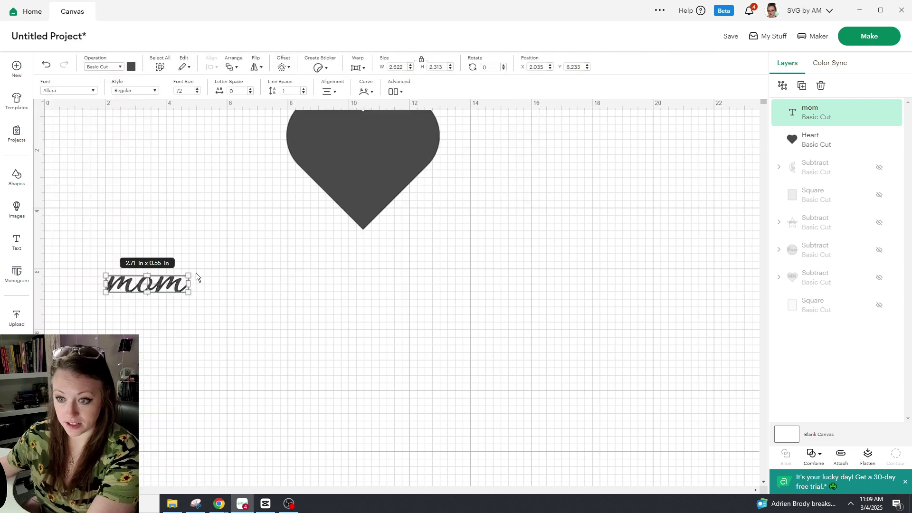
{"action": "left_click_drag", "start_coordinate": [176, 286], "coordinate": [382, 158]}
{"action": "left_click", "coordinate": [422, 288]}
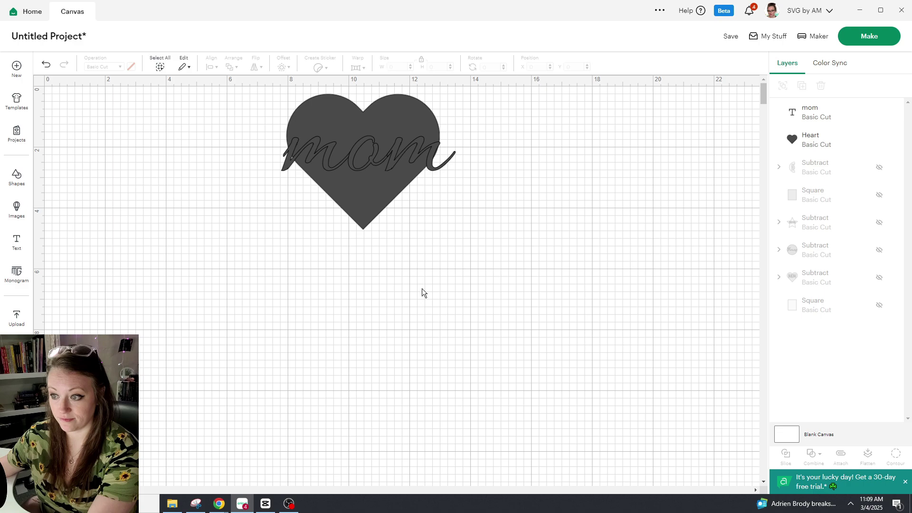
{"action": "left_click", "coordinate": [40, 83]}
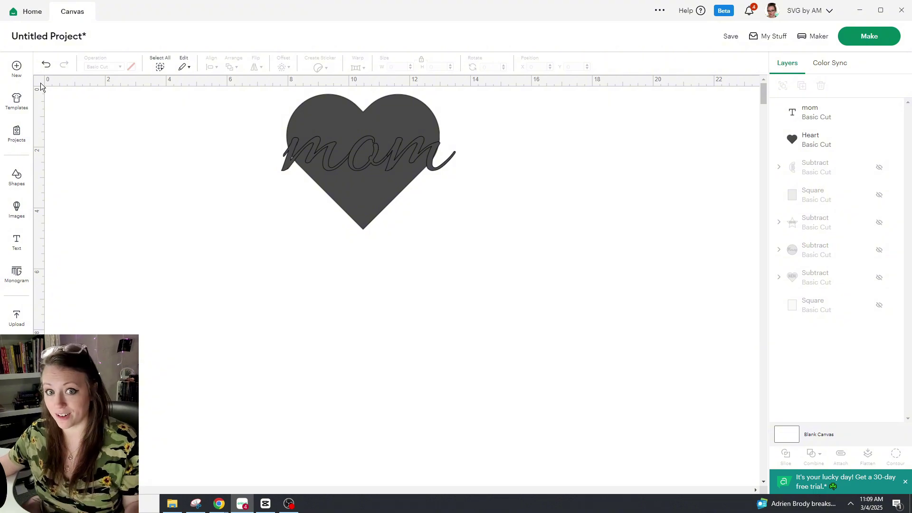
Step: Colour the 'mom' text white and the heart red
{"action": "left_click", "coordinate": [335, 150]}
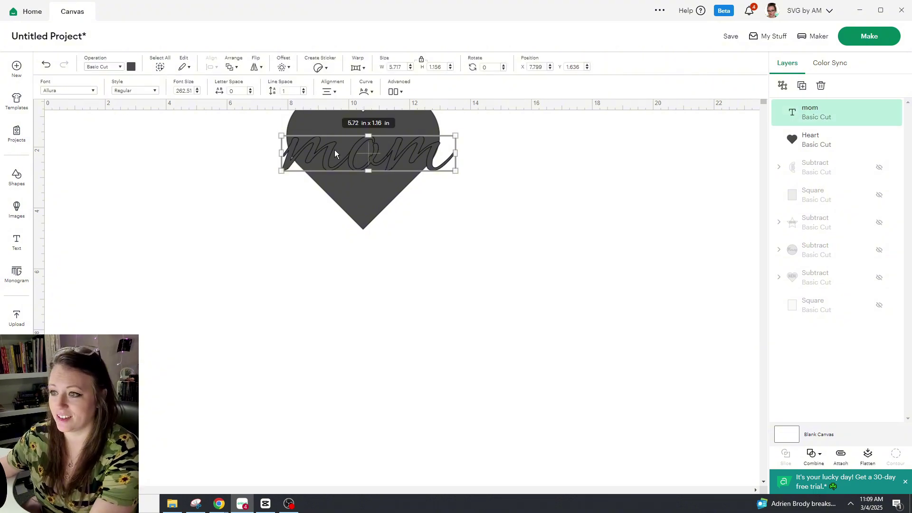
{"action": "left_click", "coordinate": [132, 67]}
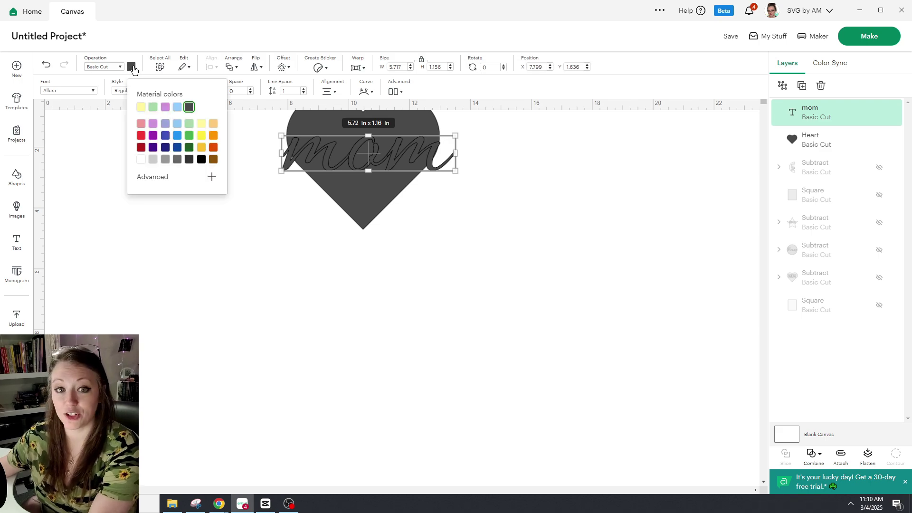
{"action": "left_click", "coordinate": [141, 160]}
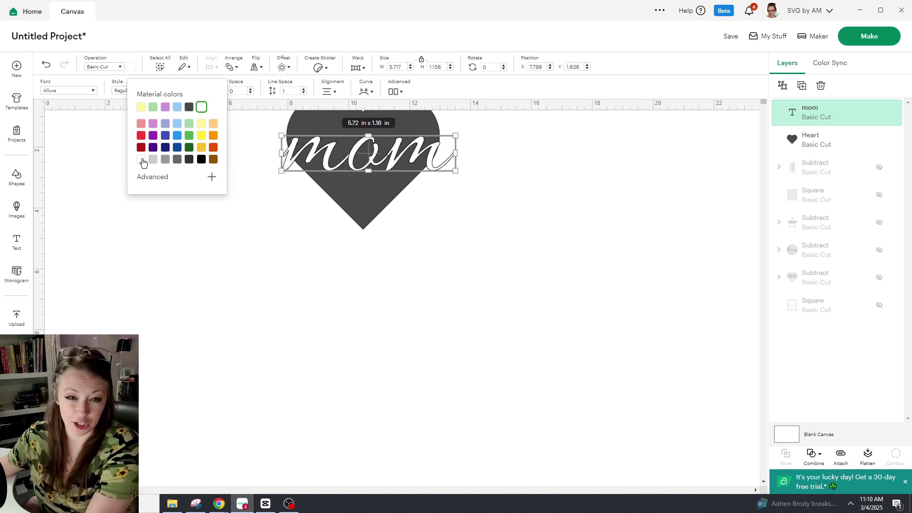
{"action": "left_click", "coordinate": [551, 260]}
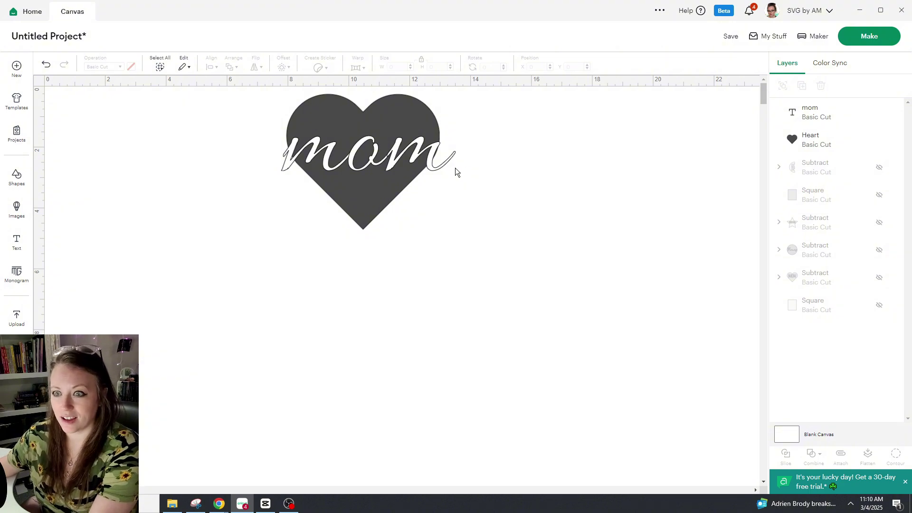
{"action": "left_click", "coordinate": [384, 200]}
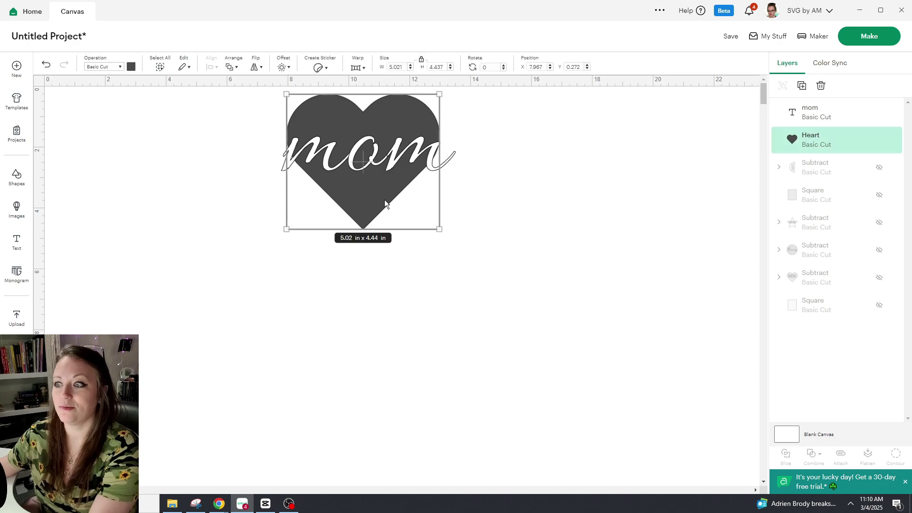
{"action": "left_click", "coordinate": [133, 69]}
{"action": "left_click", "coordinate": [142, 135]}
{"action": "left_click", "coordinate": [526, 246]}
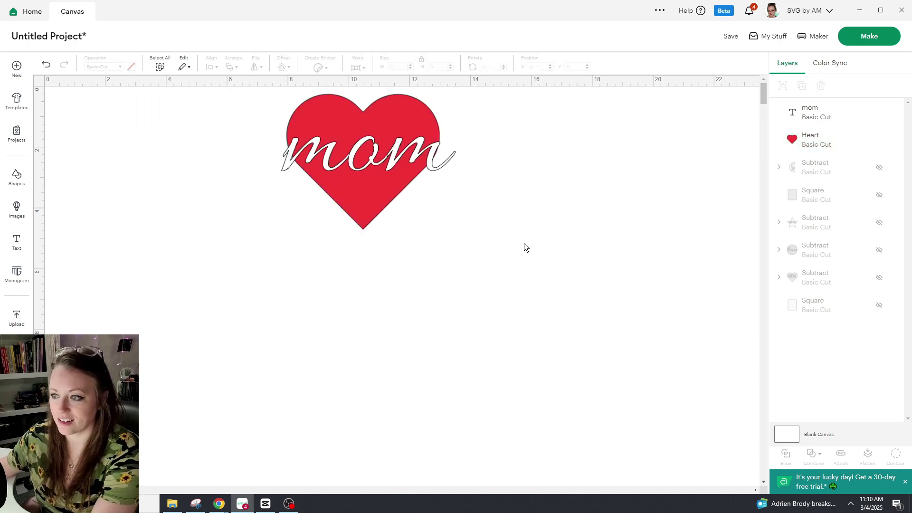
Step: Scale the heart and 'mom' text together to 7.86 x 6.1 in
{"action": "left_click_drag", "start_coordinate": [526, 247], "coordinate": [338, 145]}
{"action": "left_click_drag", "start_coordinate": [423, 220], "coordinate": [489, 270]}
{"action": "left_click", "coordinate": [422, 332]}
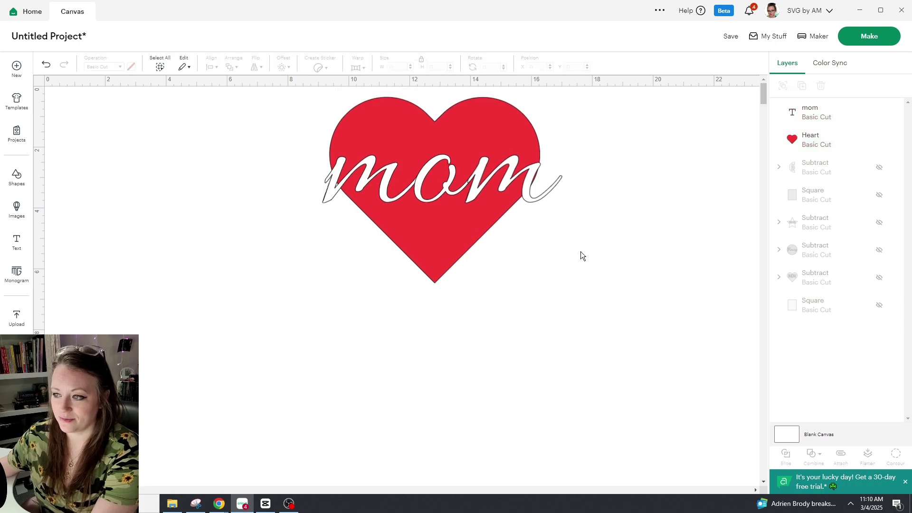
Step: Centre the 'mom' text and heart horizontally on each other
{"action": "left_click_drag", "start_coordinate": [598, 298], "coordinate": [248, 91]}
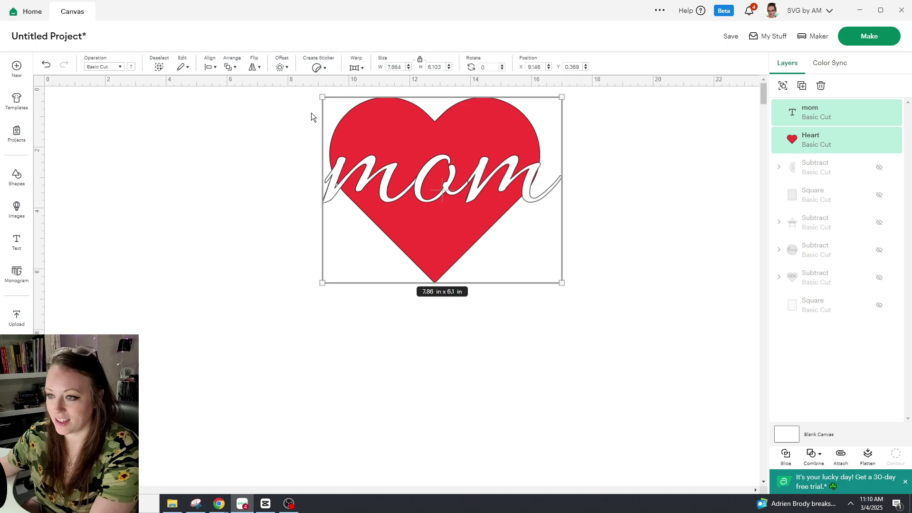
{"action": "left_click", "coordinate": [211, 67]}
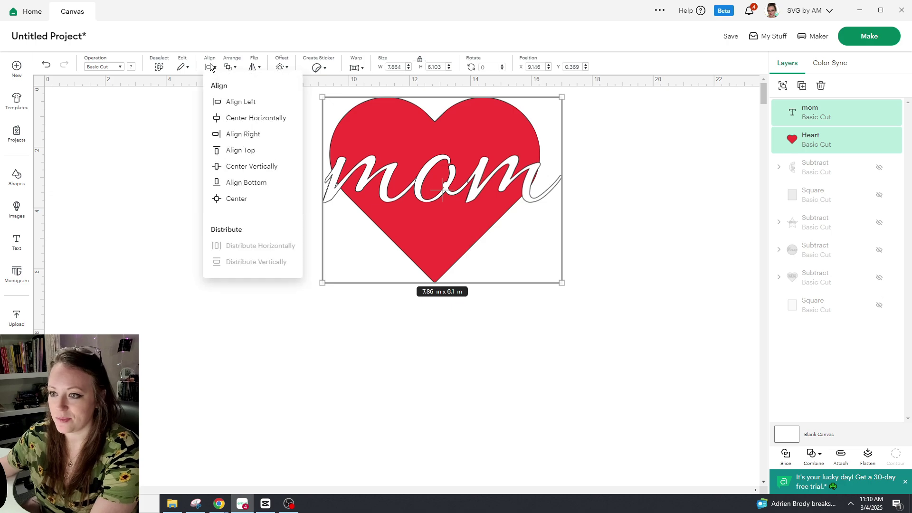
{"action": "left_click", "coordinate": [228, 119]}
{"action": "left_click", "coordinate": [450, 313]}
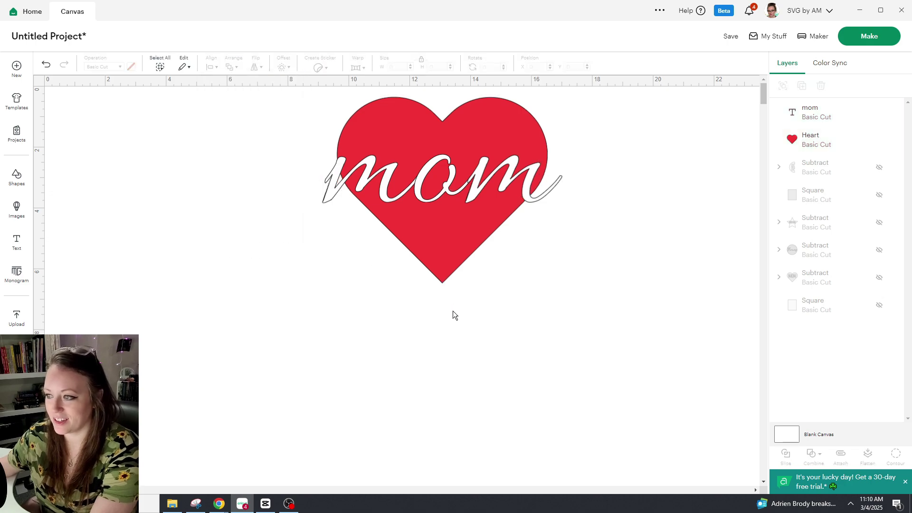
Step: Narrow the 'mom' text to about 6.66 x 1.35 in and re-centre it on the heart
{"action": "left_click", "coordinate": [404, 199]}
{"action": "left_click_drag", "start_coordinate": [323, 201], "coordinate": [342, 197]}
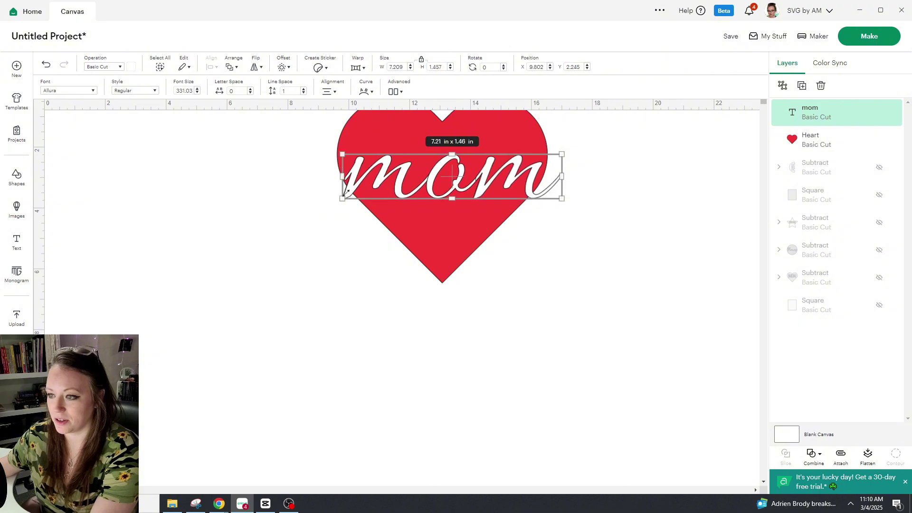
{"action": "left_click_drag", "start_coordinate": [562, 198], "coordinate": [547, 193]}
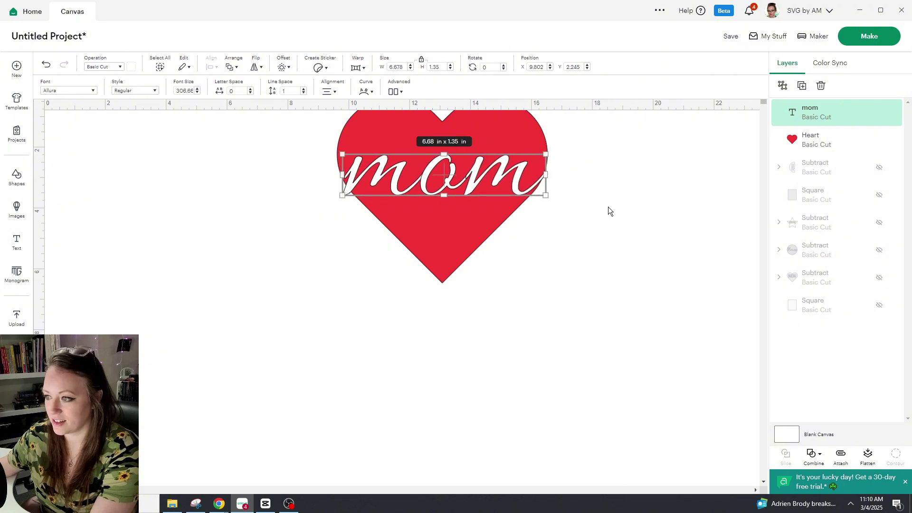
{"action": "left_click", "coordinate": [607, 212]}
{"action": "left_click_drag", "start_coordinate": [616, 298], "coordinate": [334, 94]}
{"action": "left_click", "coordinate": [208, 67]}
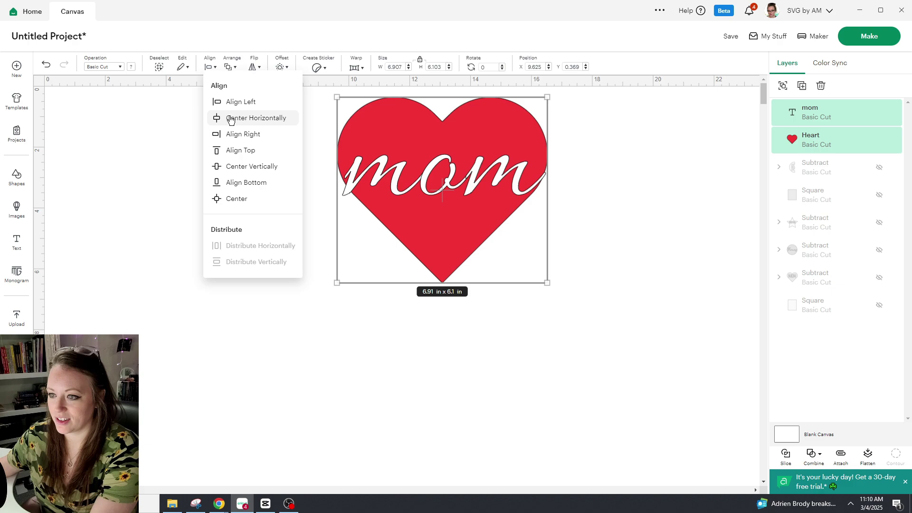
{"action": "left_click", "coordinate": [228, 117]}
{"action": "left_click", "coordinate": [578, 226]}
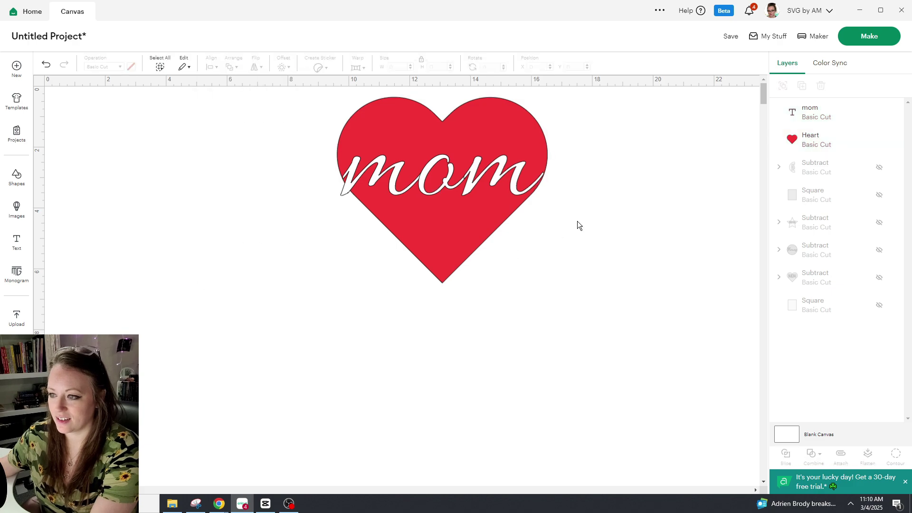
Step: Widen the 'mom' text to about 6.83 in across the heart and centre it again
{"action": "left_click", "coordinate": [503, 186]}
{"action": "left_click_drag", "start_coordinate": [546, 195], "coordinate": [299, 133]}
{"action": "left_click", "coordinate": [576, 214]}
{"action": "left_click", "coordinate": [210, 69]}
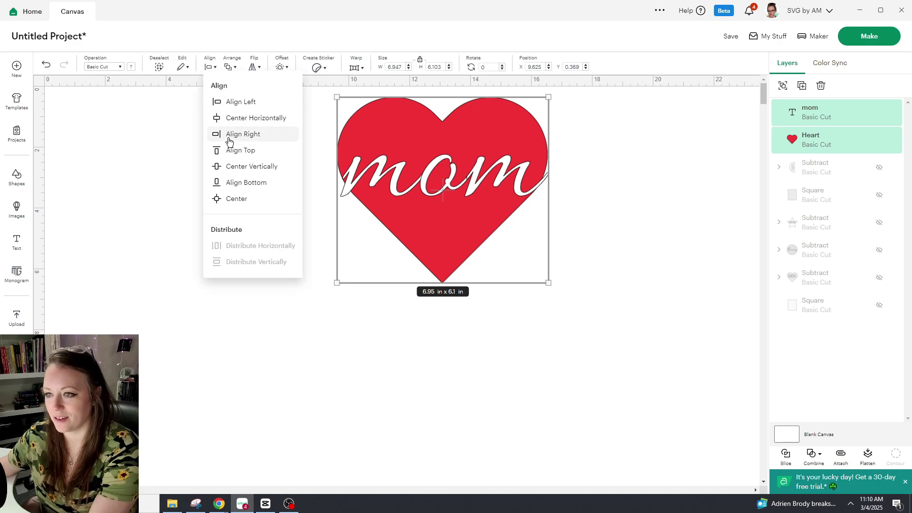
{"action": "left_click", "coordinate": [230, 118]}
{"action": "left_click", "coordinate": [612, 274]}
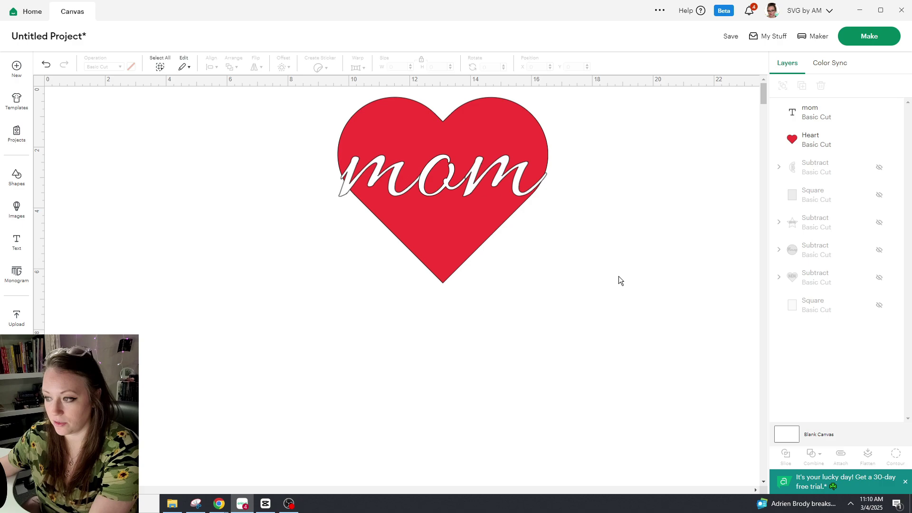
{"action": "left_click_drag", "start_coordinate": [643, 331], "coordinate": [157, 76]}
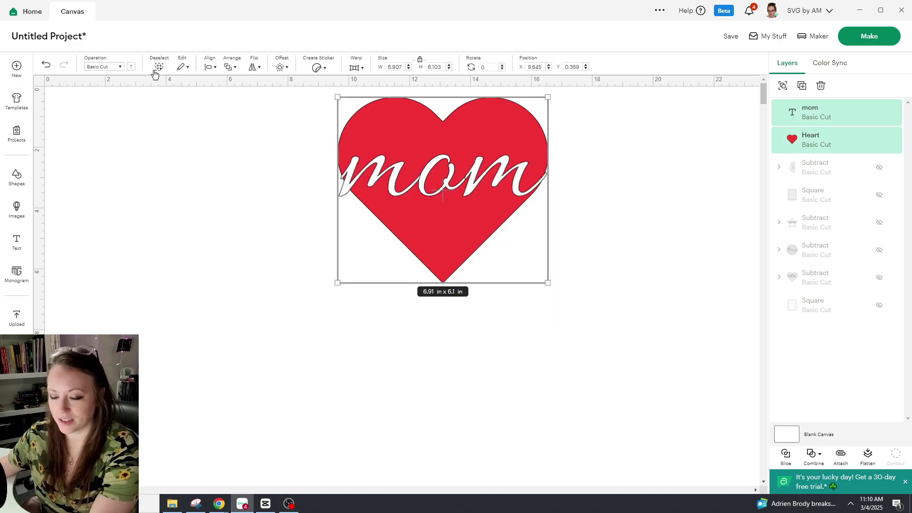
Step: Subtract 'mom' from the heart, forming one red 6.91 x 6.1 in layer
{"action": "left_click", "coordinate": [816, 459]}
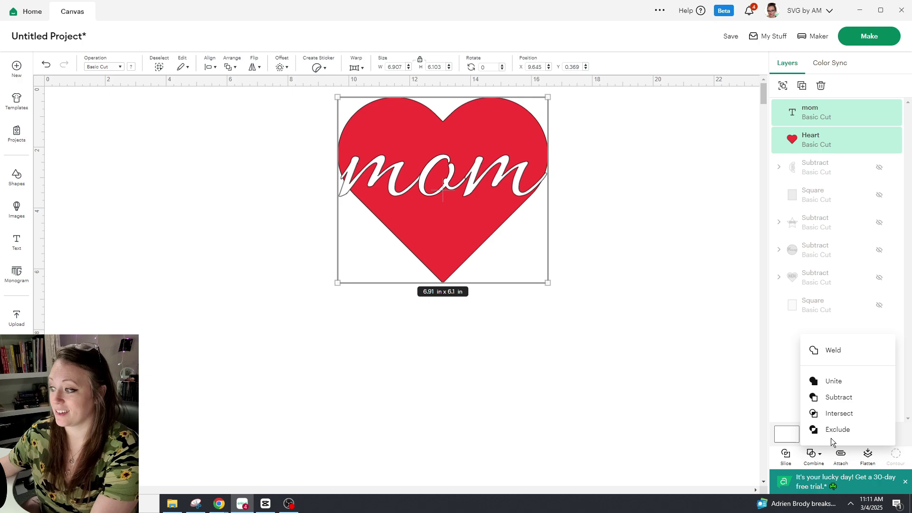
{"action": "left_click", "coordinate": [840, 399]}
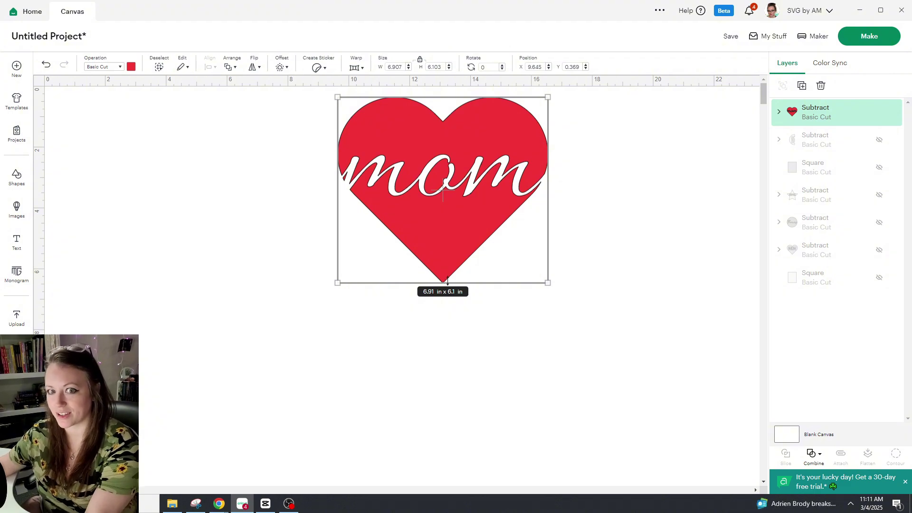
Step: Move the knocked-out mom heart to the left side of the canvas
{"action": "left_click", "coordinate": [620, 298]}
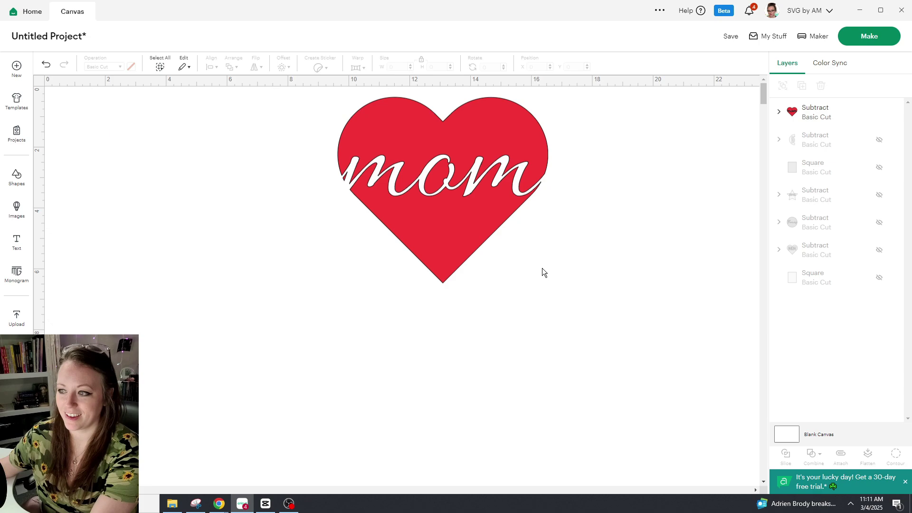
{"action": "left_click", "coordinate": [460, 248]}
{"action": "left_click_drag", "start_coordinate": [460, 248], "coordinate": [372, 227]}
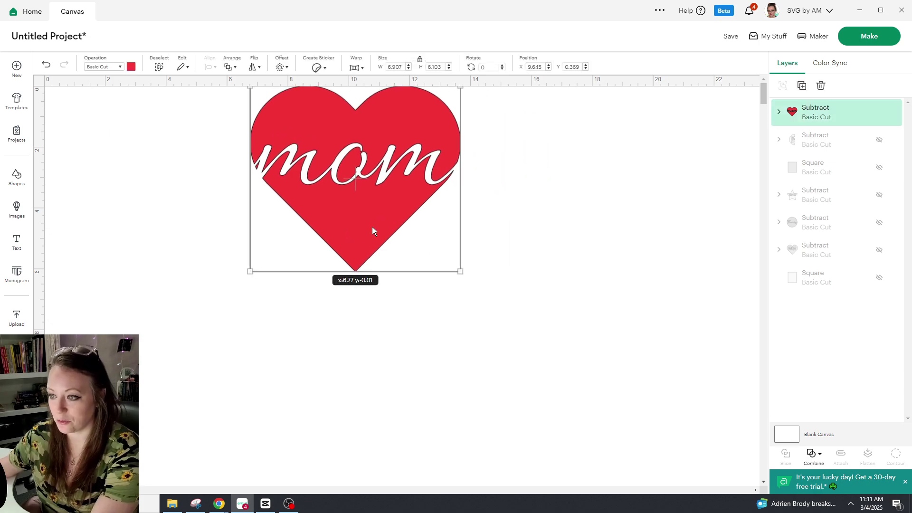
{"action": "left_click", "coordinate": [529, 212]}
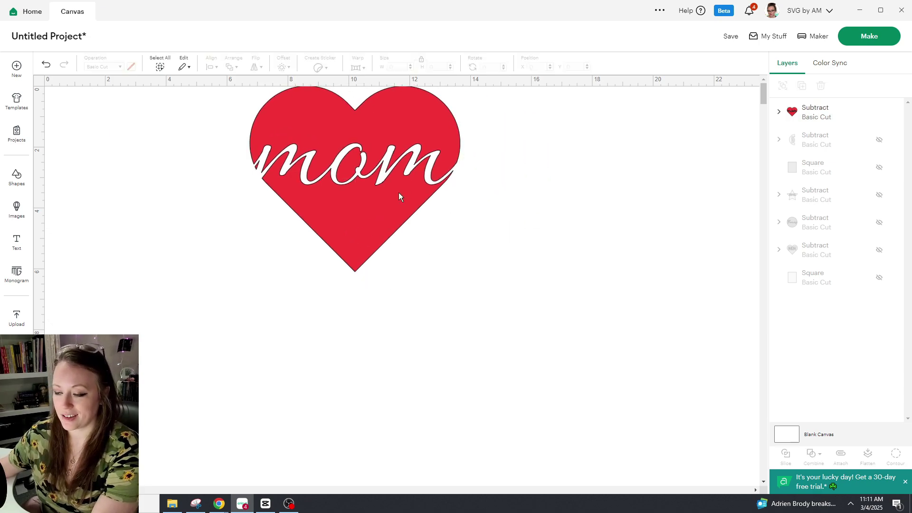
{"action": "left_click_drag", "start_coordinate": [398, 192], "coordinate": [499, 183]}
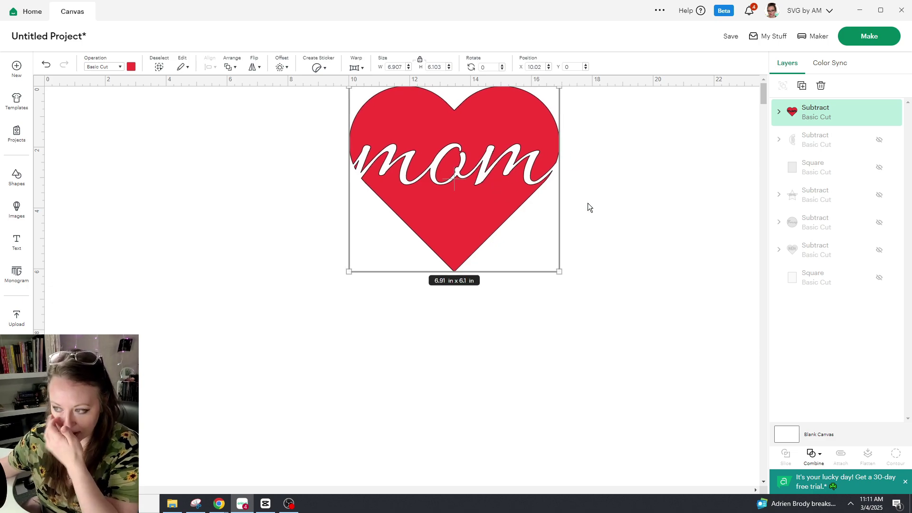
{"action": "left_click_drag", "start_coordinate": [532, 180], "coordinate": [369, 147]}
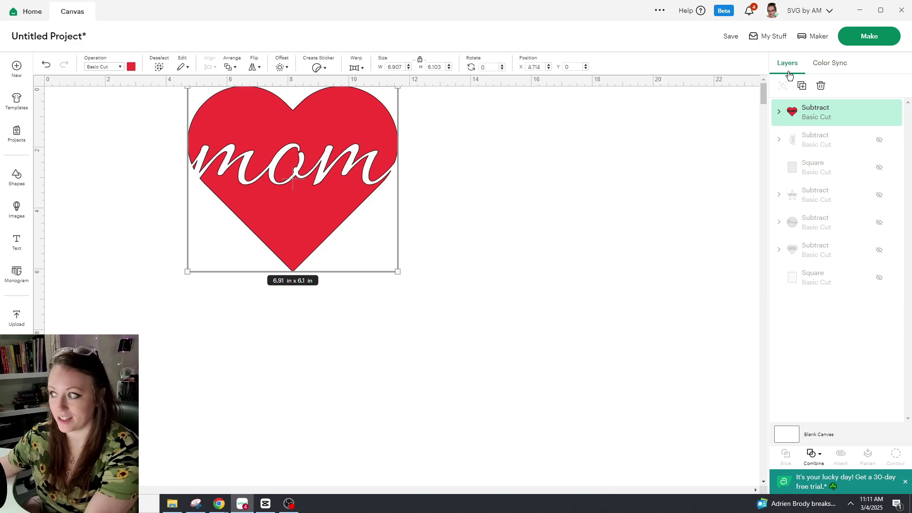
Step: Unhide the DAD design, blue square, SUPER star, Fancy circle, green MOM heart and yellow square
{"action": "left_click", "coordinate": [879, 141]}
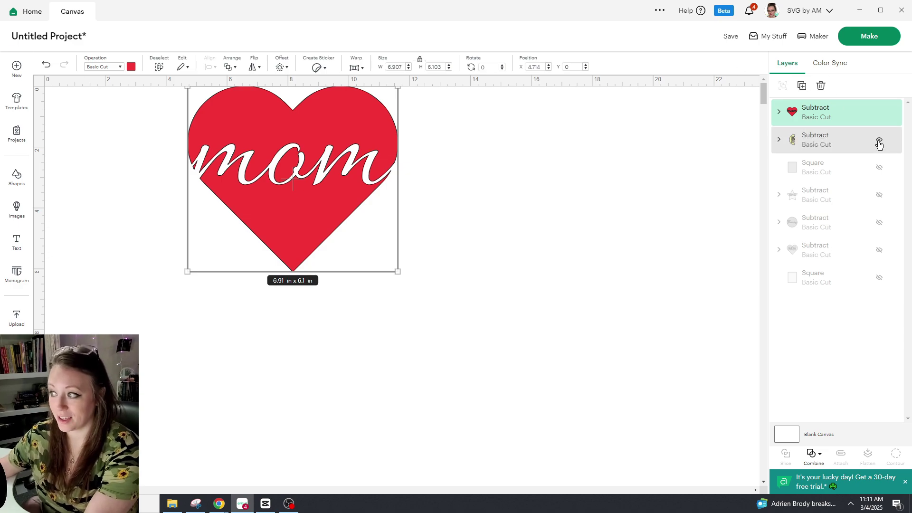
{"action": "left_click", "coordinate": [885, 171]}
{"action": "left_click", "coordinate": [880, 169]}
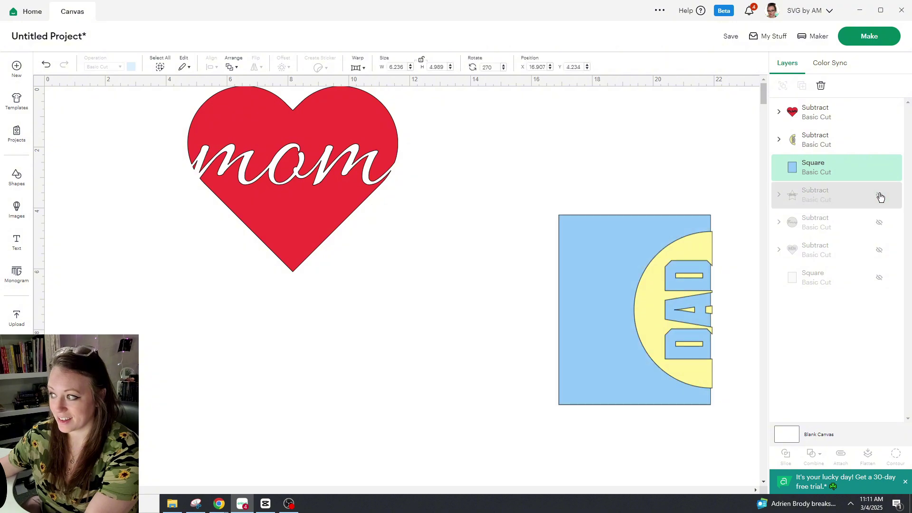
{"action": "left_click", "coordinate": [880, 196]}
{"action": "left_click", "coordinate": [880, 224]}
{"action": "left_click", "coordinate": [879, 250]}
{"action": "left_click", "coordinate": [880, 278]}
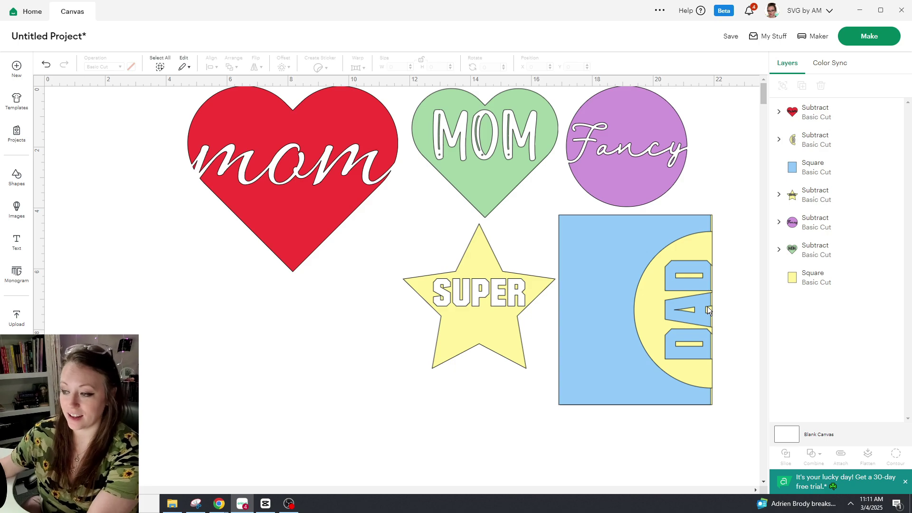
Step: Drag the SUPER star design up over the red mom heart
{"action": "left_click_drag", "start_coordinate": [502, 269], "coordinate": [393, 127]}
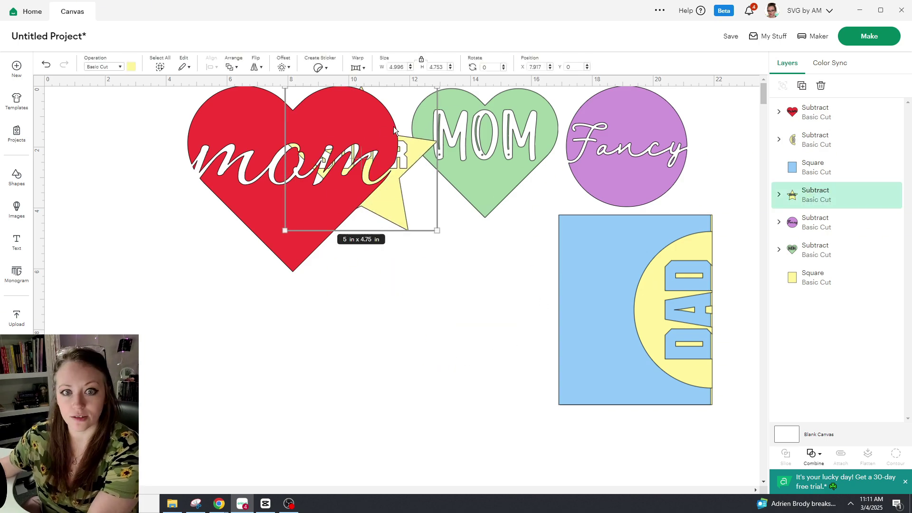